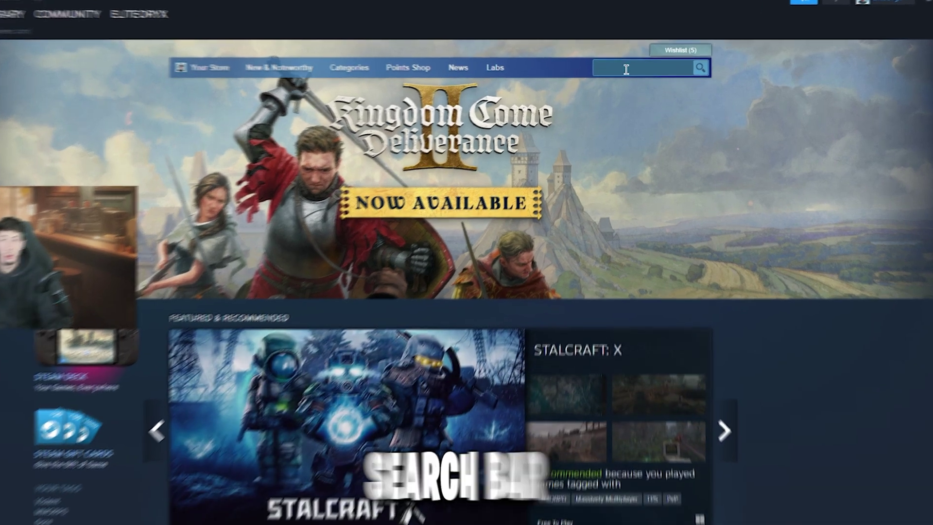
Search the Steam store for 'Crosshair X' and scroll its page to the $8.99 purchase section.
click(628, 71)
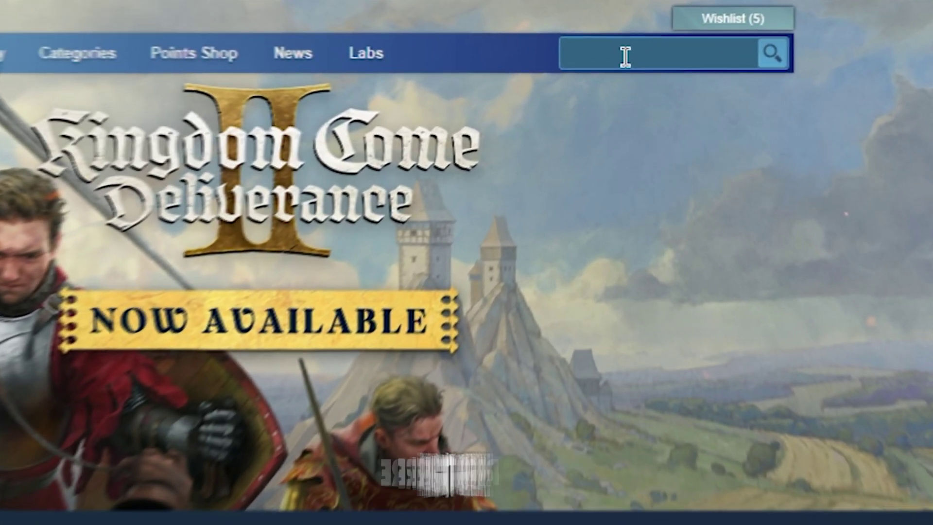
text(Crossahir X)
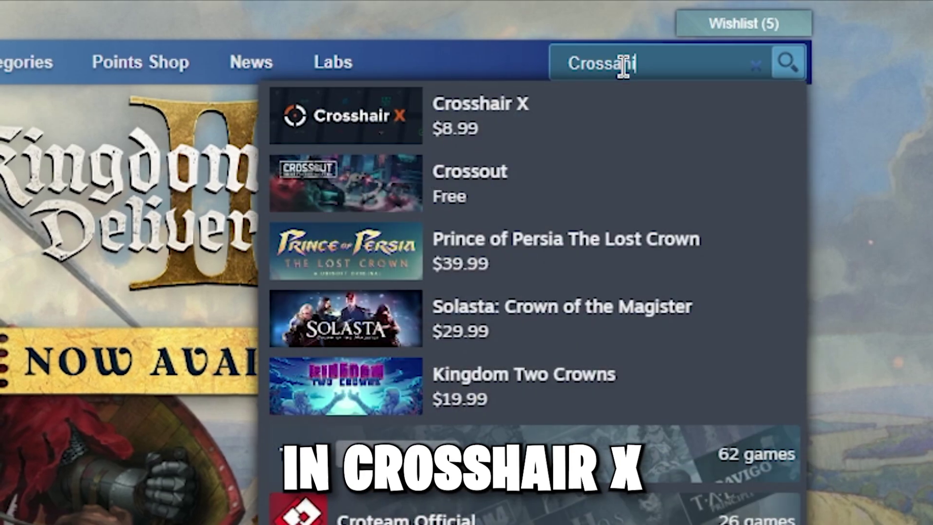
key(BackSpace)
key(BackSpace)
key(BackSpace)
key(BackSpace)
key(BackSpace)
key(BackSpace)
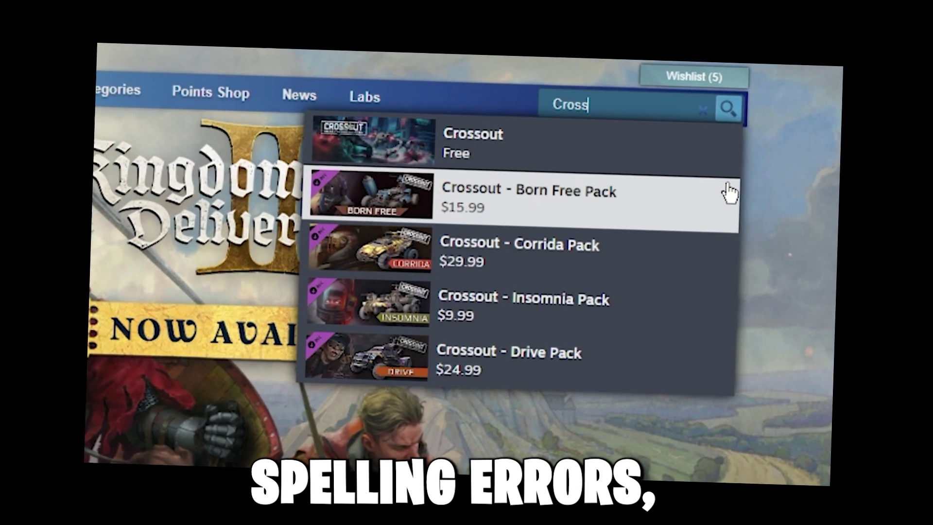
text(hair X)
click(597, 129)
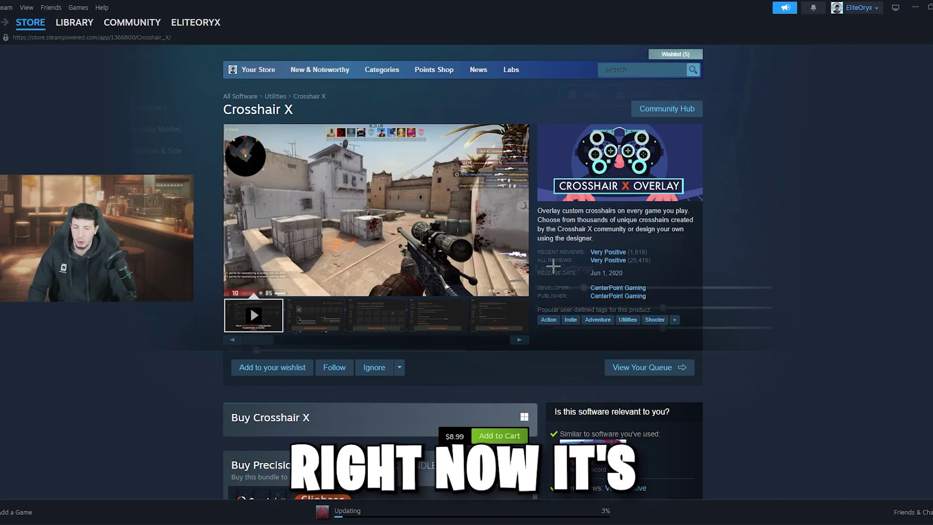
scroll(525, 317, down, 4)
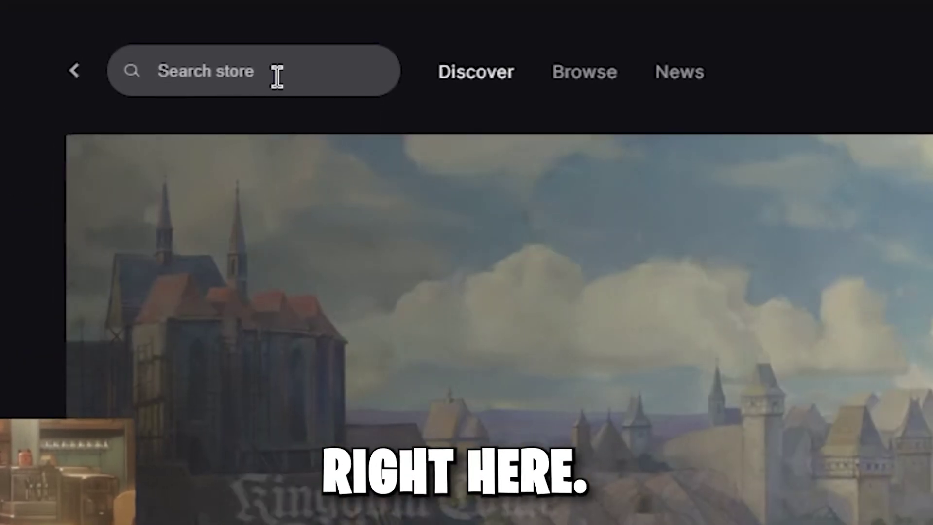
Find Crosshair X through the Epic store search and highlight its $8.99 price.
click(277, 76)
text(Crosshiar X)
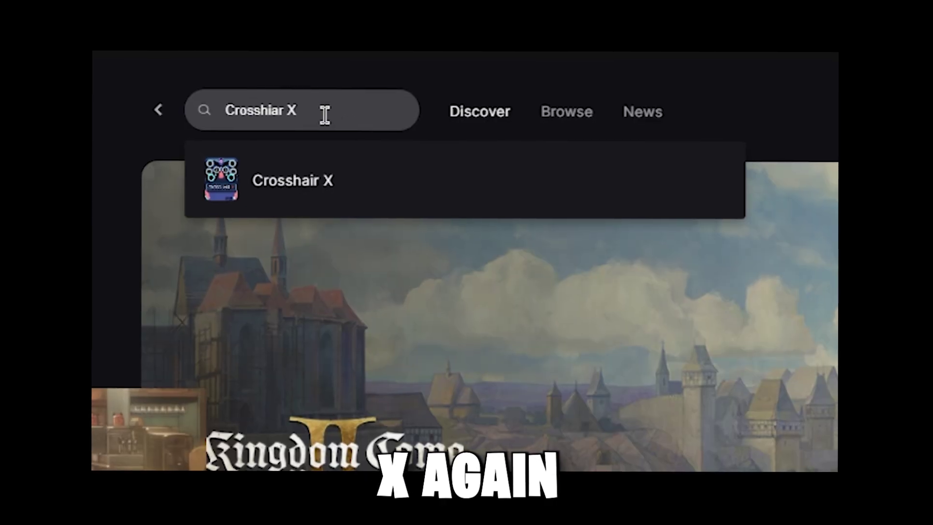
click(327, 185)
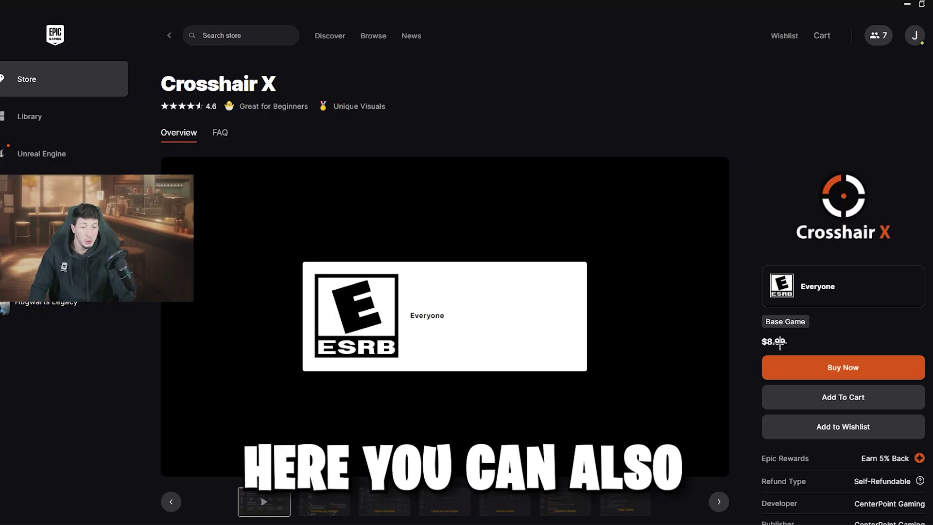
double_click(780, 342)
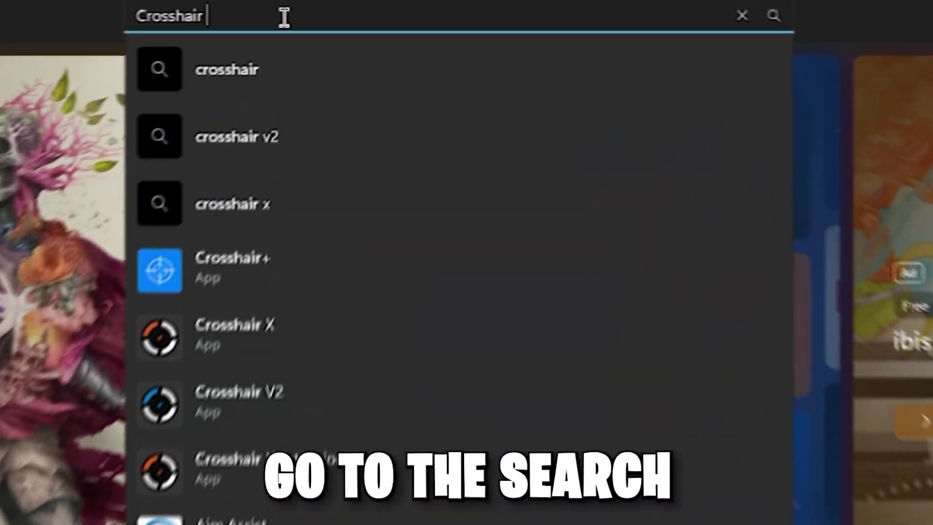
Search Microsoft Store for Crosshair X, highlight the $7.99 gift price, then close the gift dialog.
text(X)
key(Return)
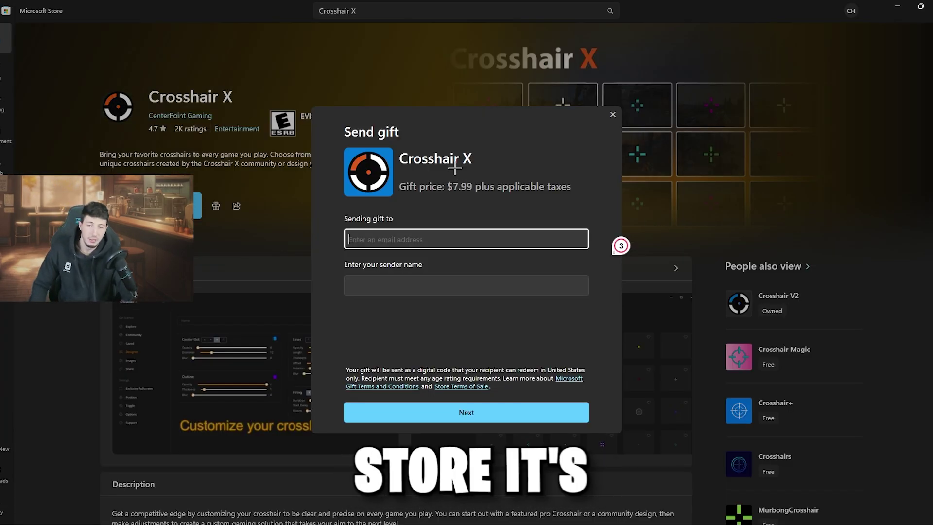
drag(447, 190, 474, 190)
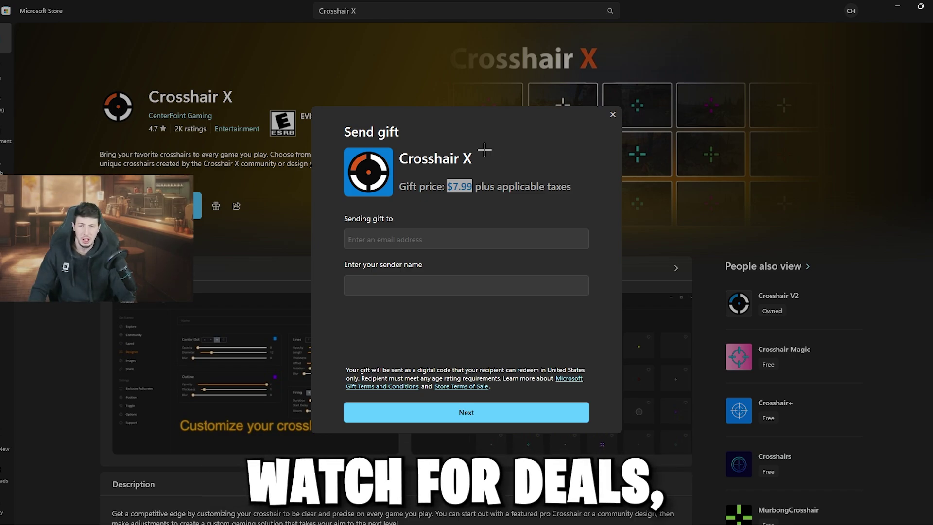
key(Escape)
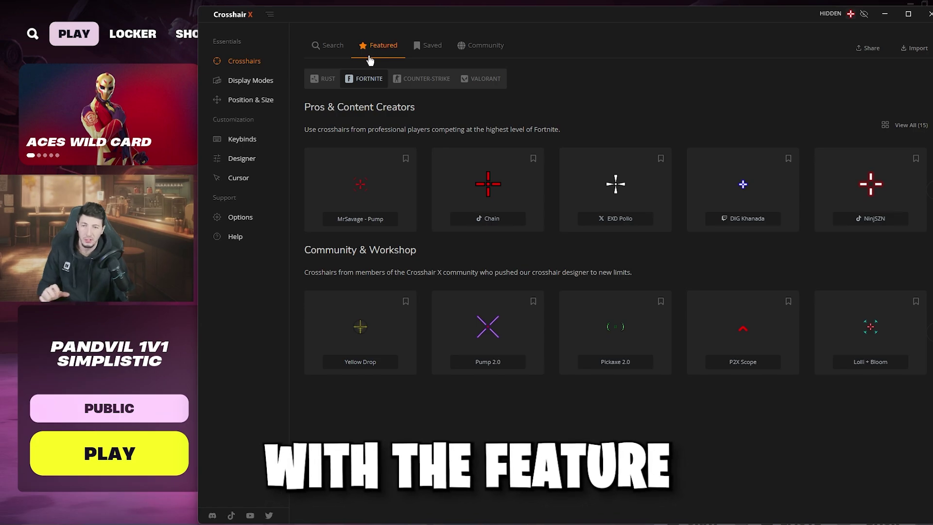
click(439, 47)
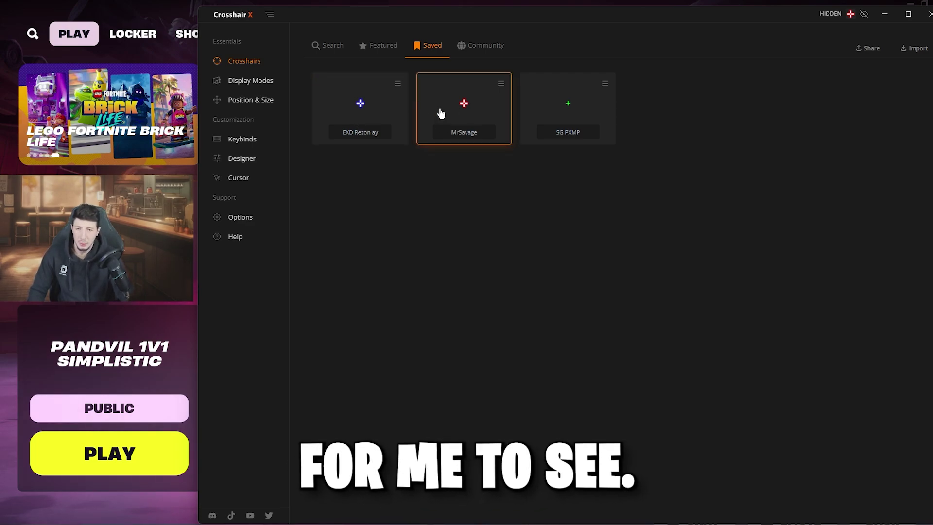
click(380, 45)
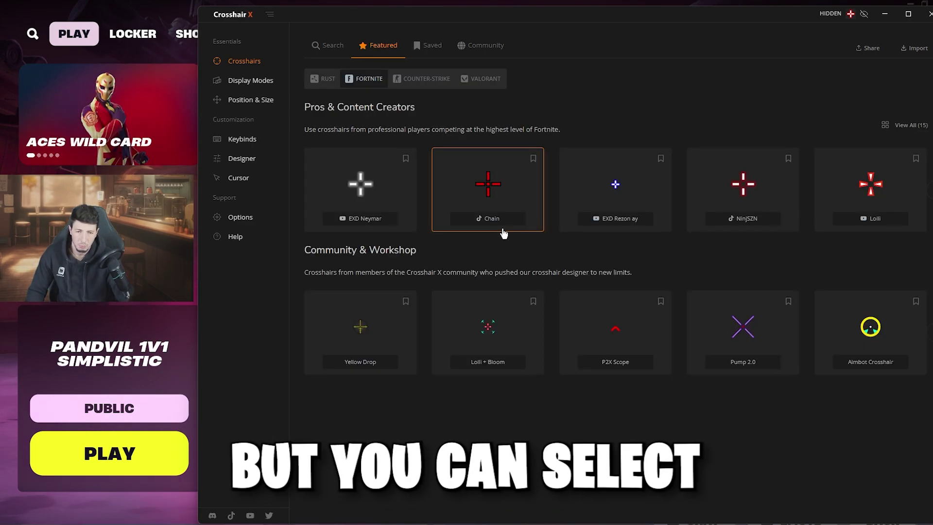
click(322, 81)
click(364, 78)
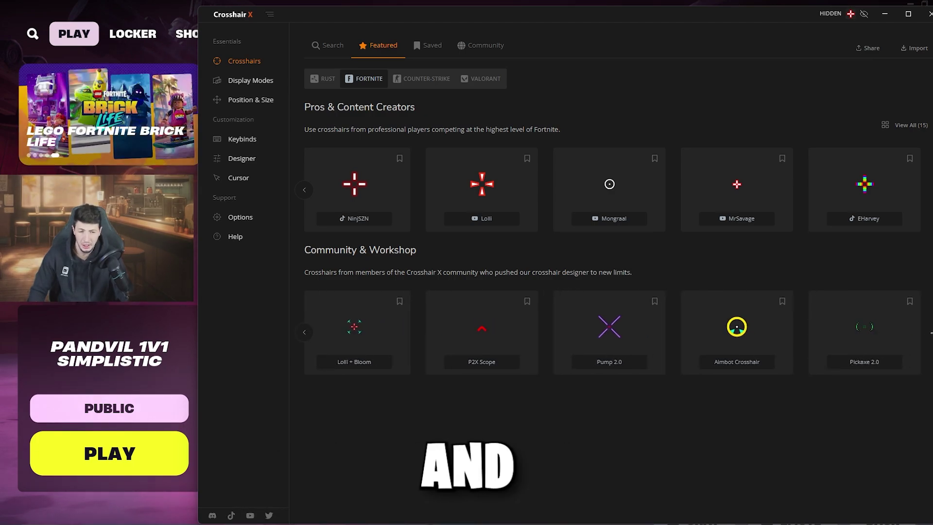
Browse the Counter-Strike and Valorant featured crosshairs, then hide Crosshair X to reveal Fortnite.
click(308, 335)
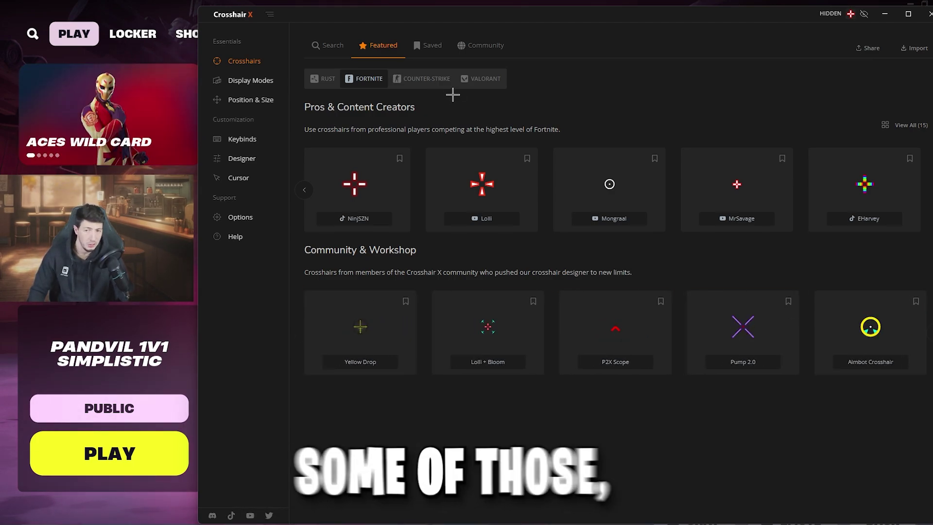
click(419, 82)
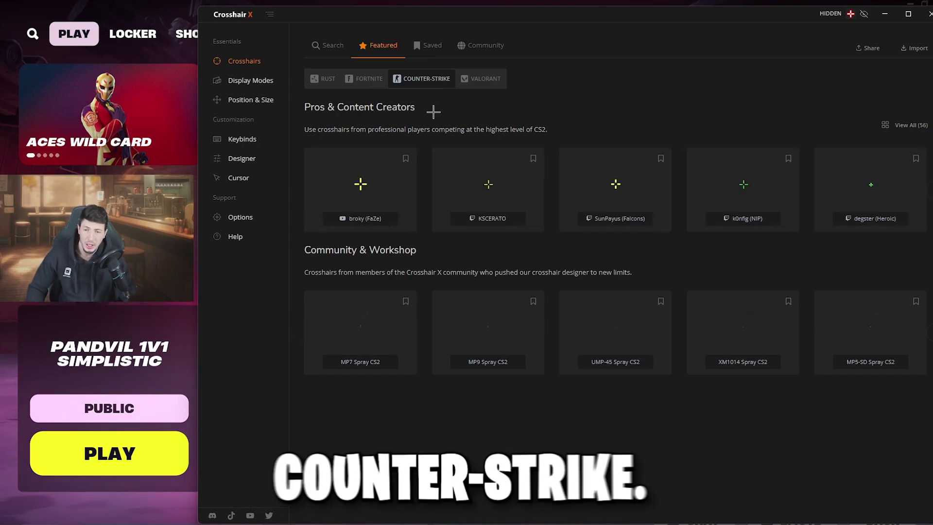
click(482, 80)
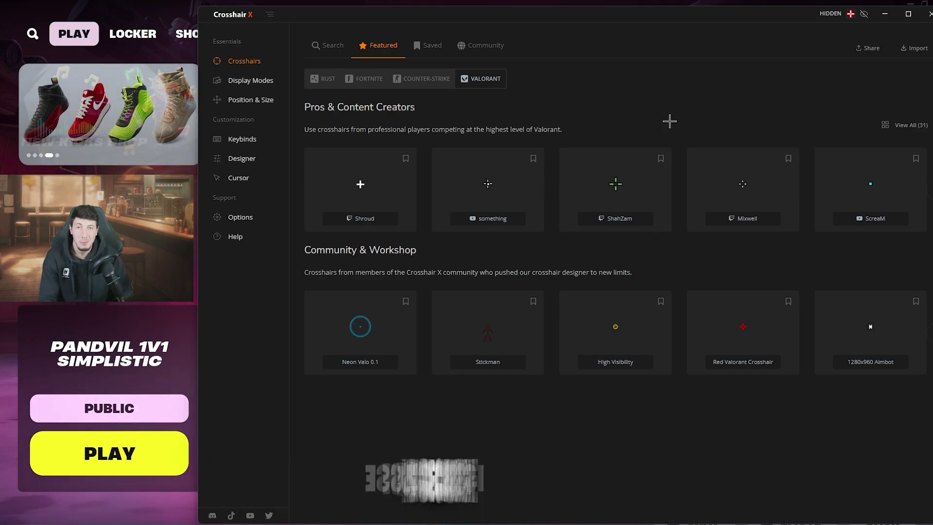
key(alt+Tab)
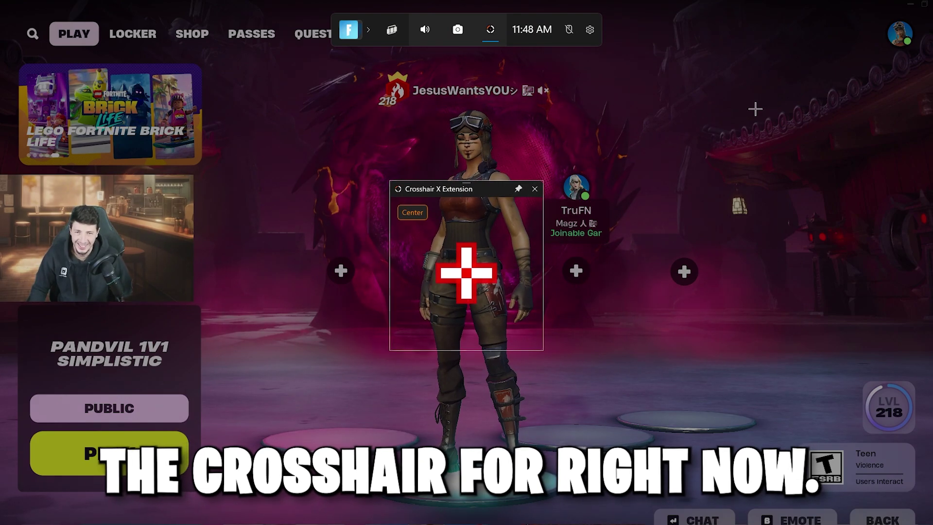
Close the Crosshair X Game Bar widget and go to the app's Display Modes page.
click(490, 29)
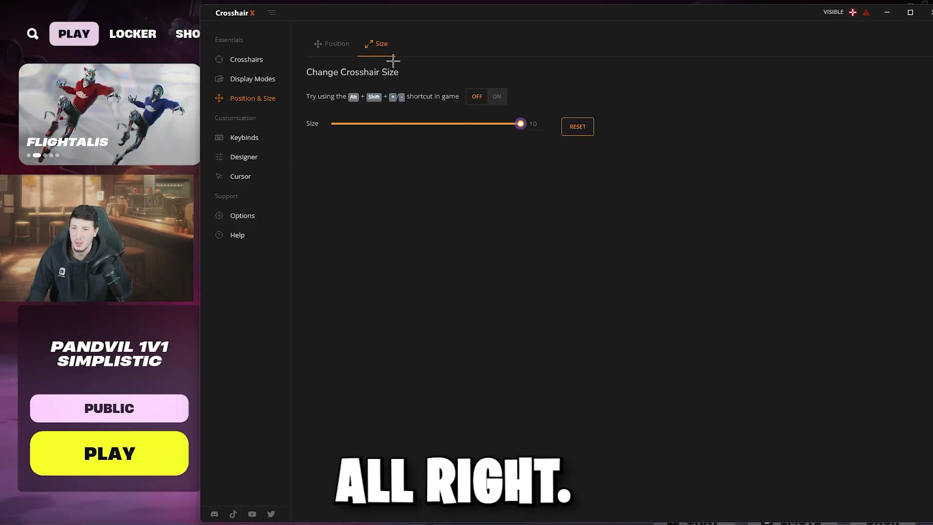
click(249, 82)
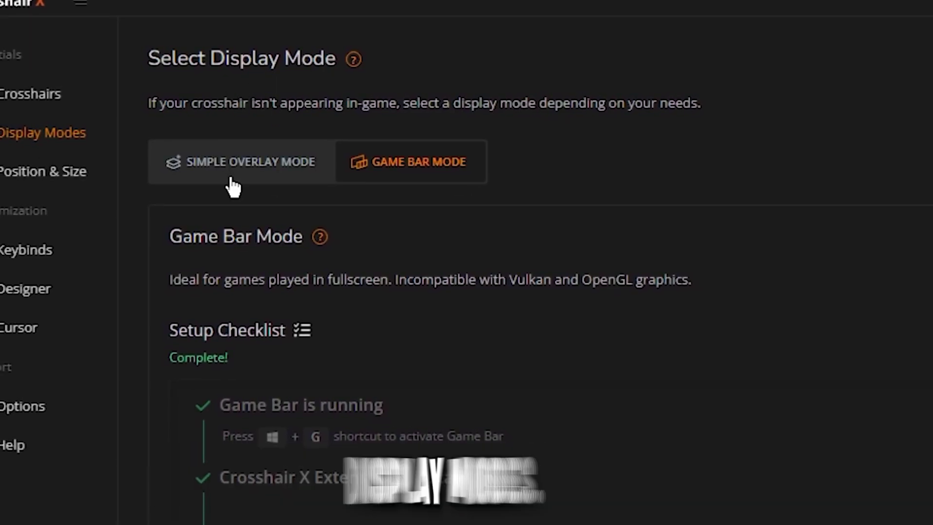
Switch between Simple Overlay and Game Bar modes, settle on Simple Overlay, and hide the crosshair.
click(273, 178)
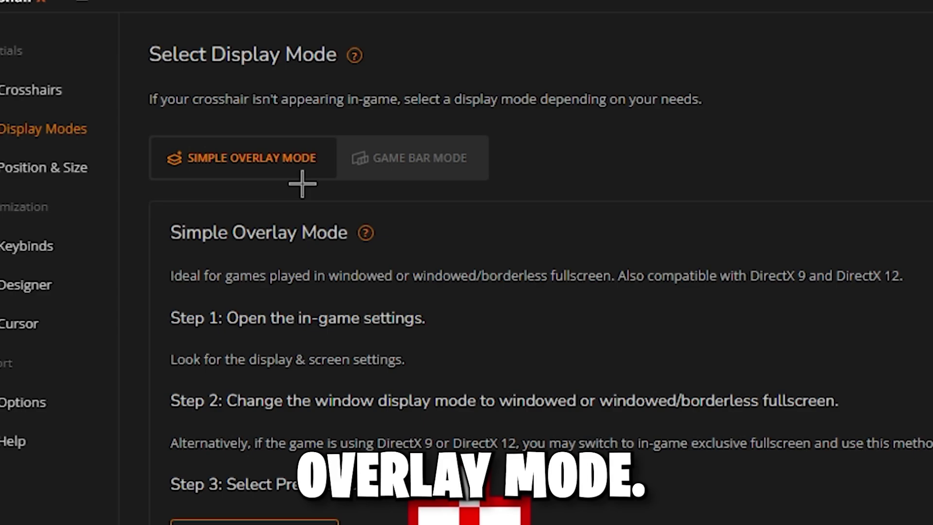
click(456, 171)
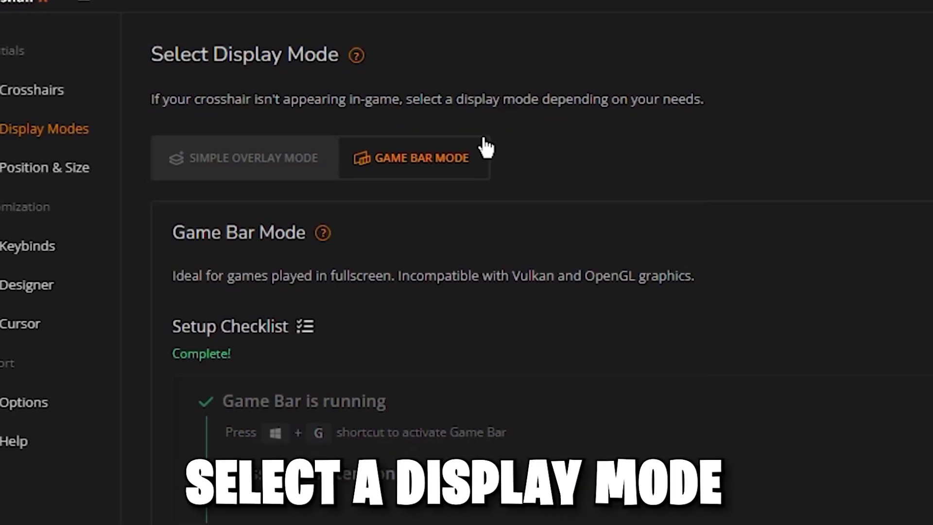
click(307, 167)
click(405, 174)
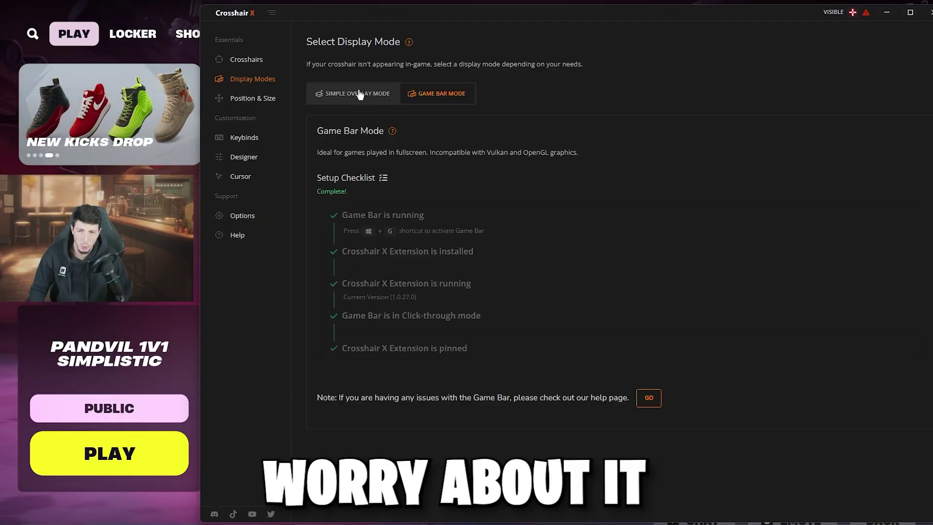
click(359, 94)
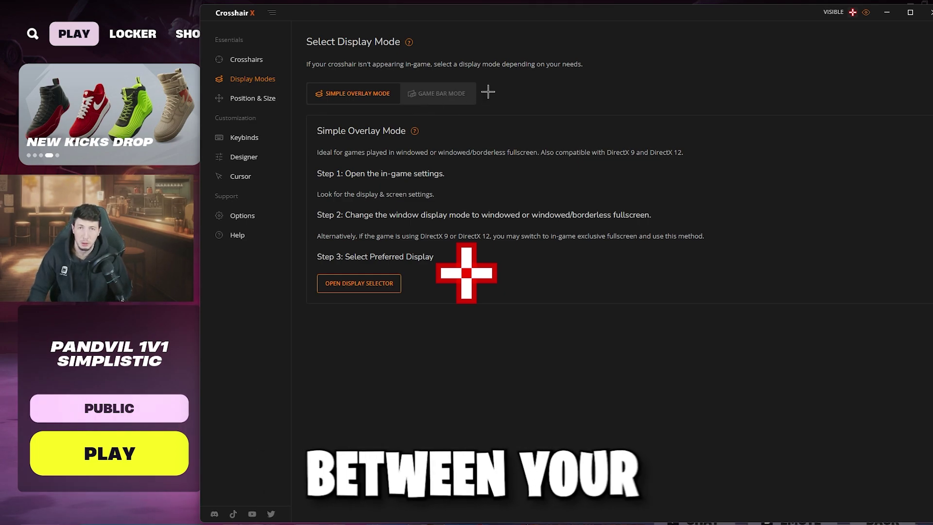
click(447, 98)
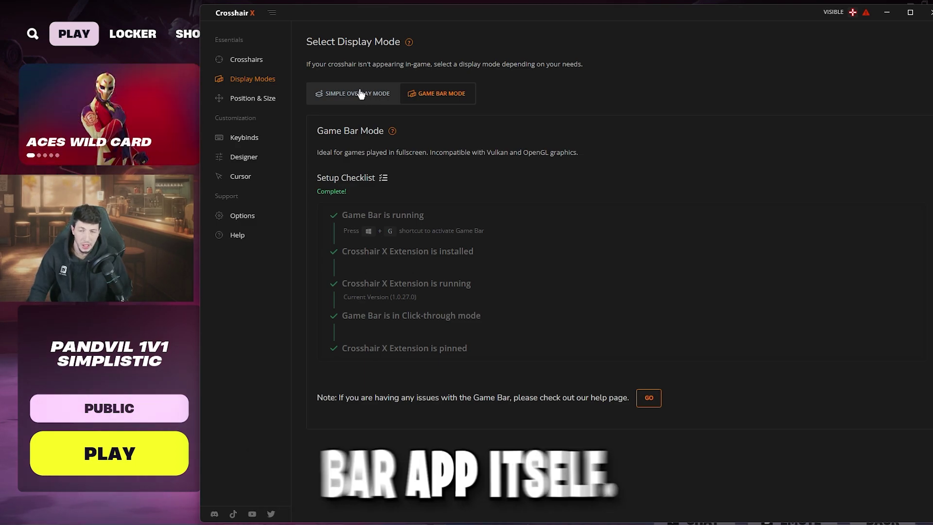
click(362, 93)
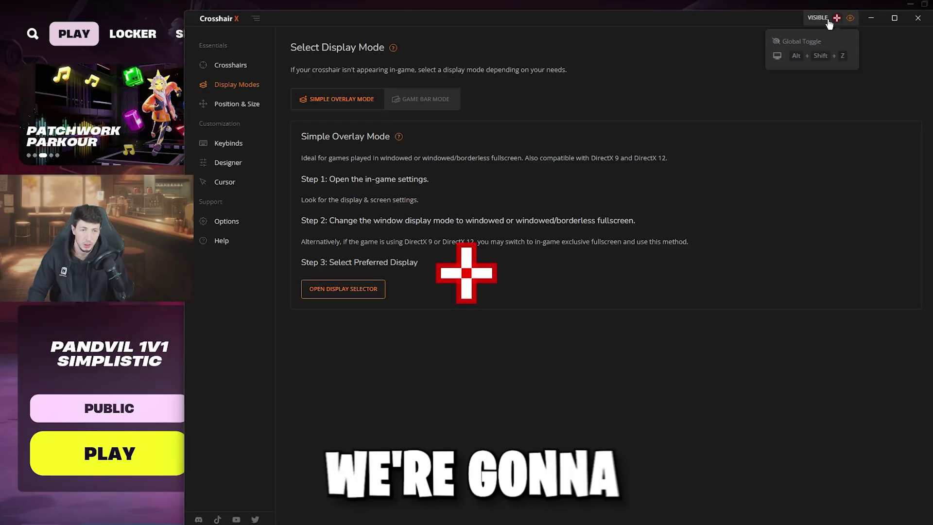
click(850, 18)
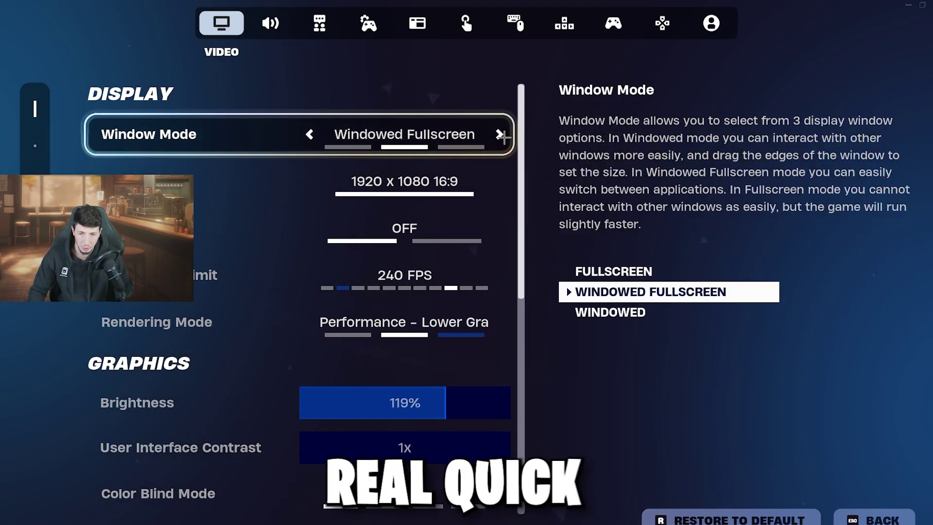
Set Fortnite's Window Mode to Fullscreen, apply it, and keep the changes.
click(317, 132)
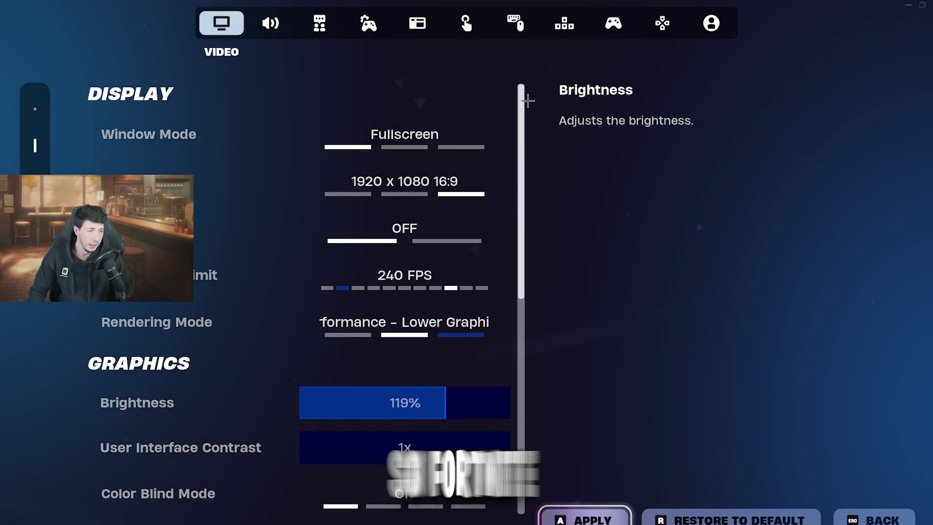
key(a)
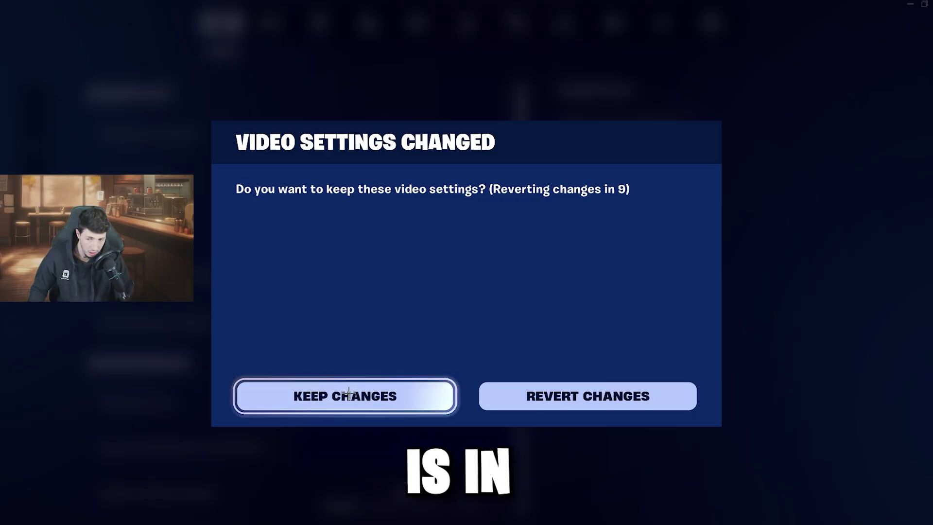
click(391, 396)
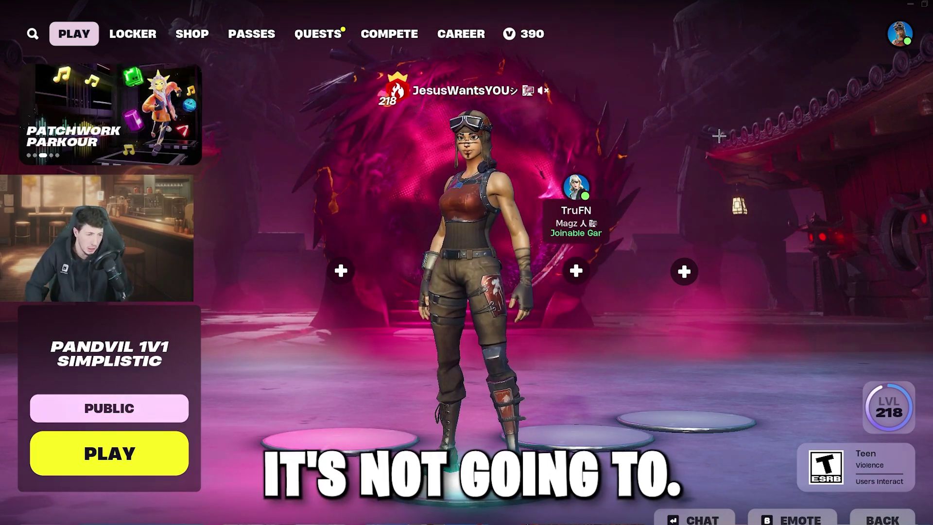
Confirm Fortnite's video settings use Windowed Fullscreen, then bring Crosshair X's display modes forward.
key(o)
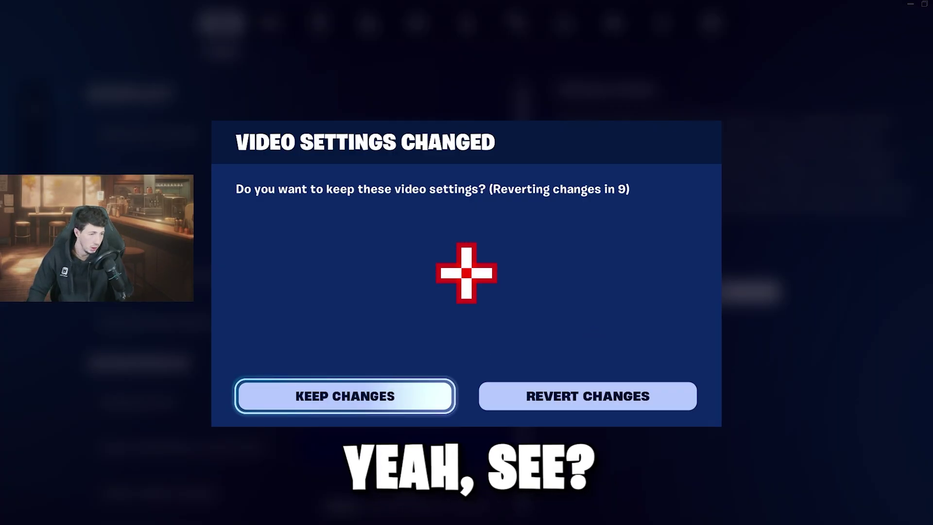
key(Return)
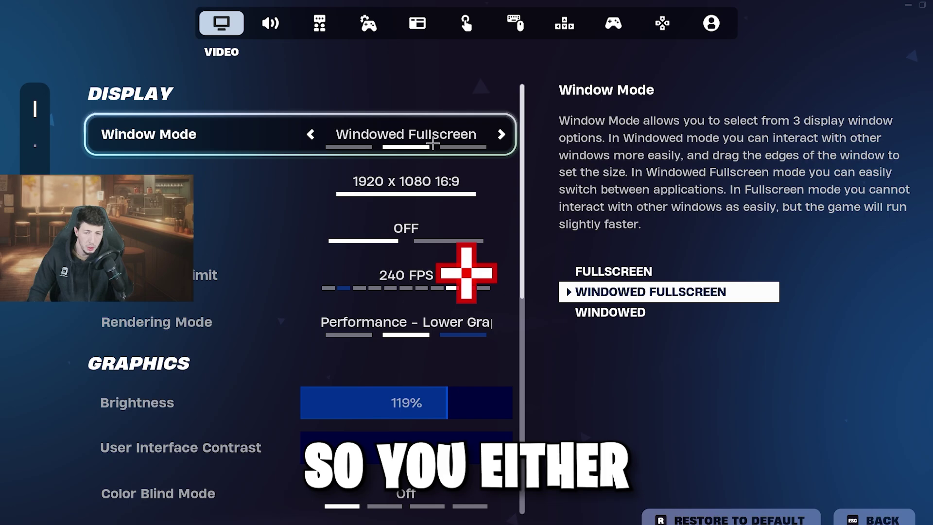
key(Down)
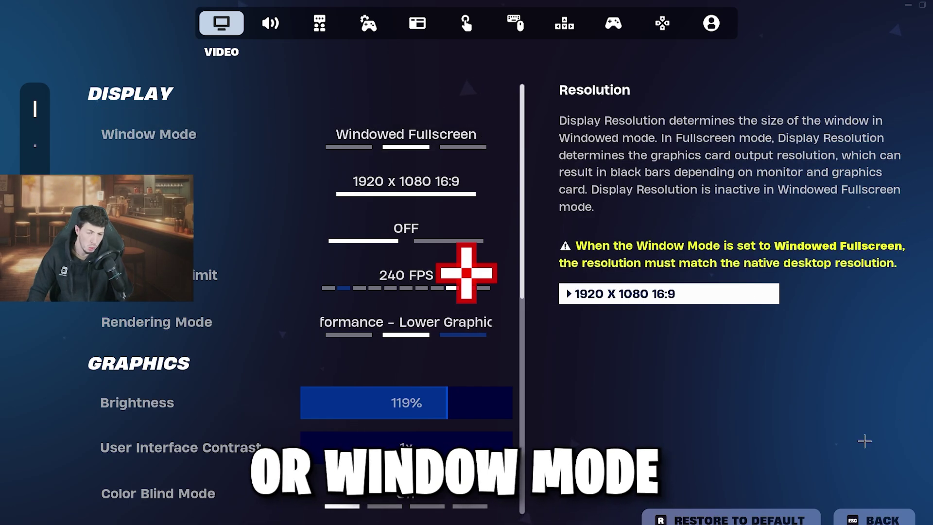
key(alt+Tab)
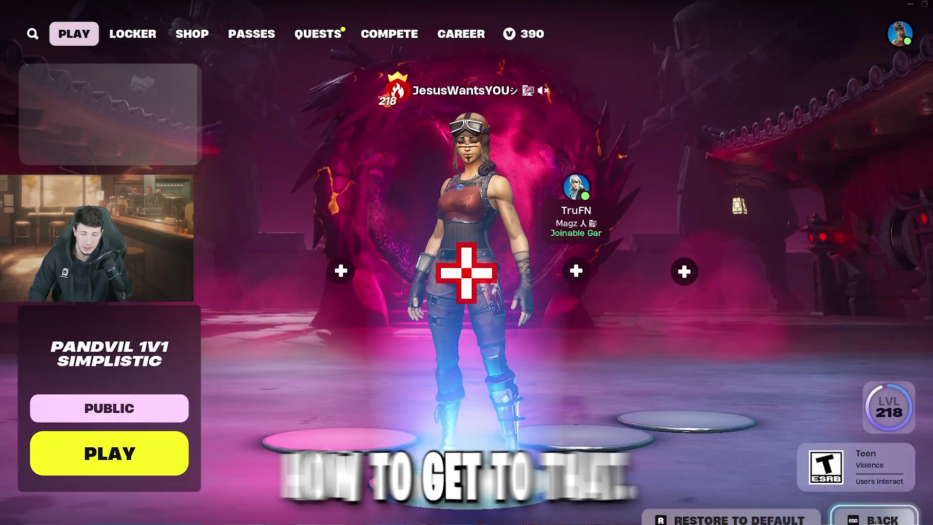
Open Fortnite's video display settings from the social panel.
click(899, 33)
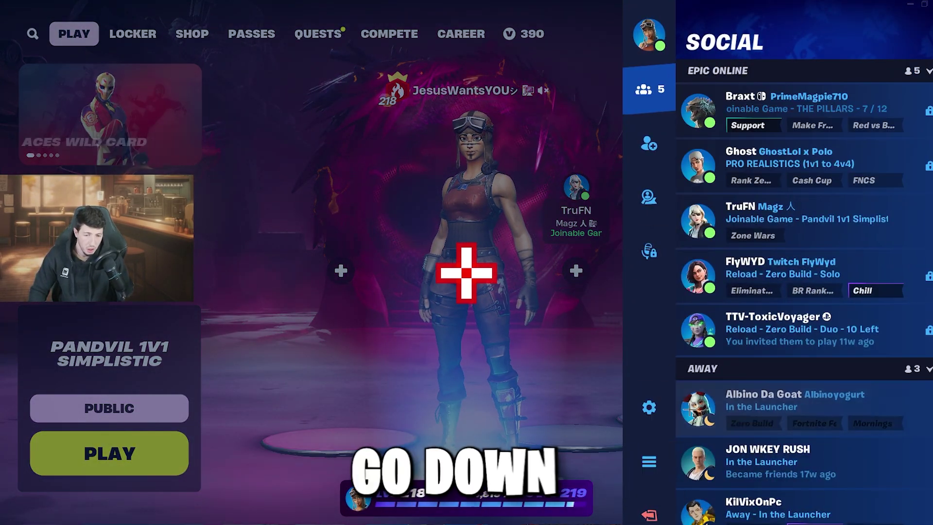
click(649, 407)
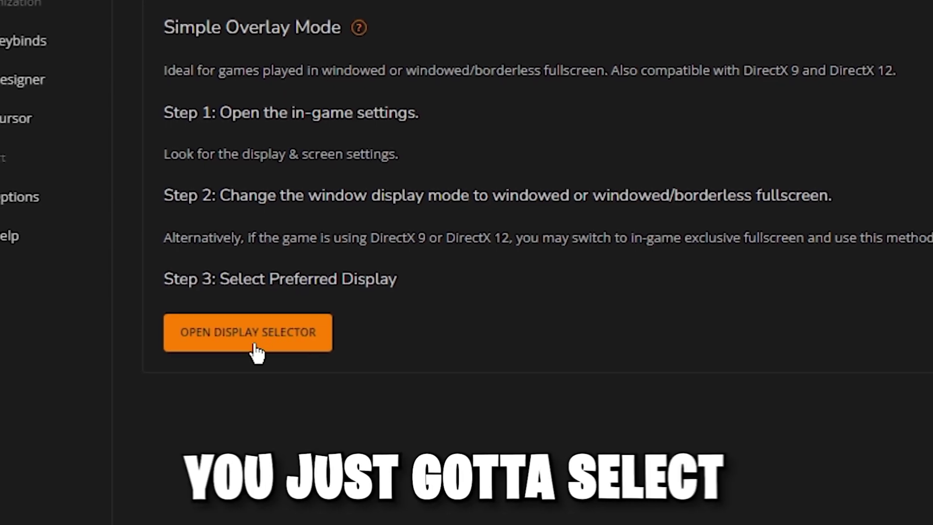
Open and close Crosshair X's display selector twice to review the three 1920 x 1080 monitors.
click(268, 340)
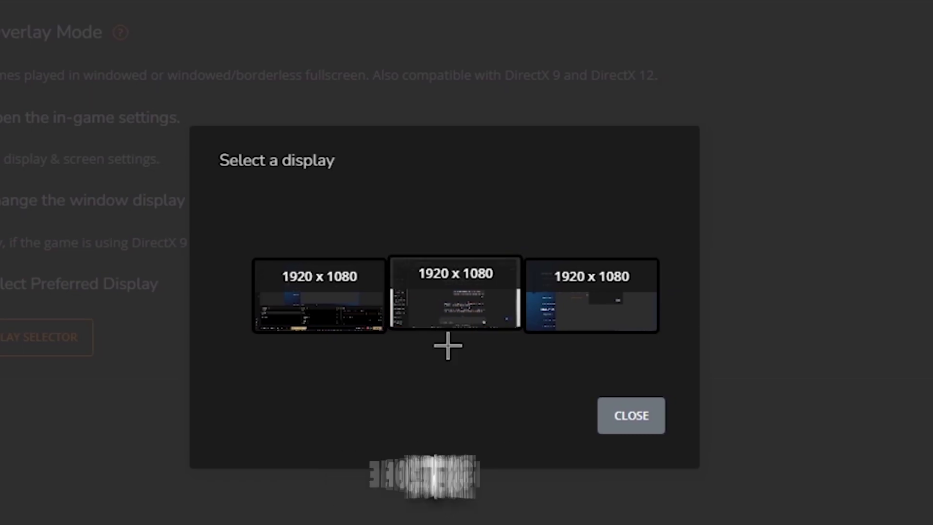
click(633, 418)
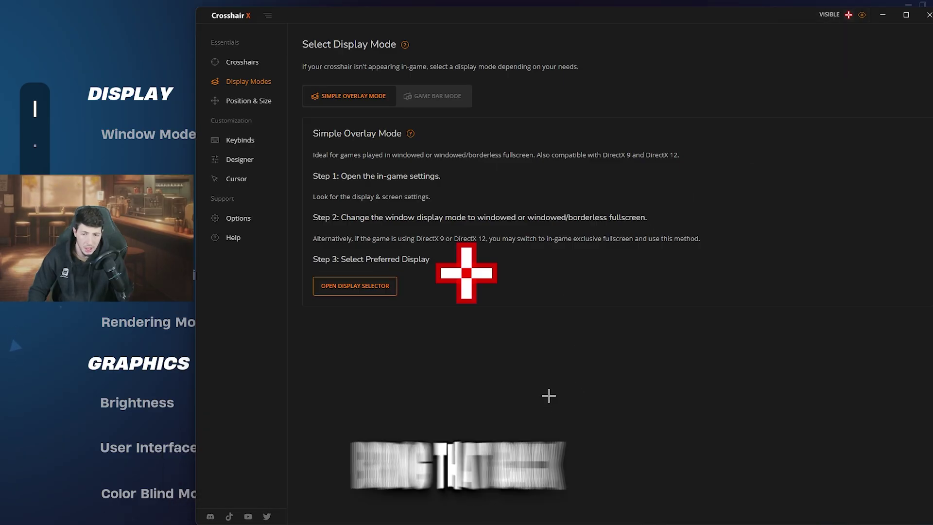
click(354, 291)
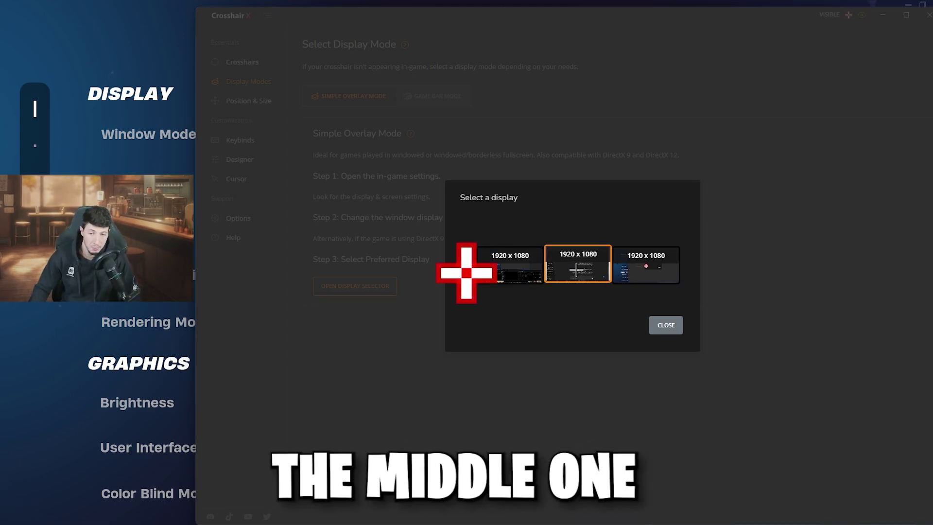
click(666, 324)
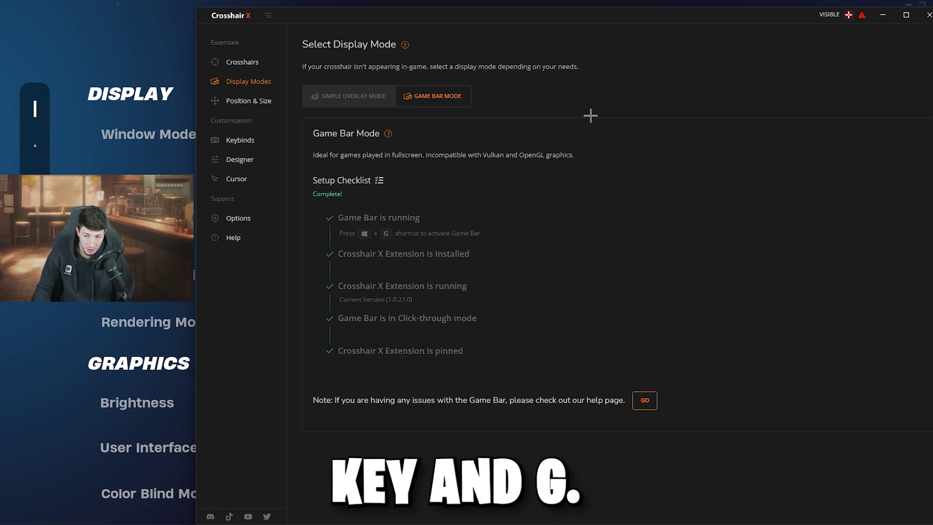
key(super+g)
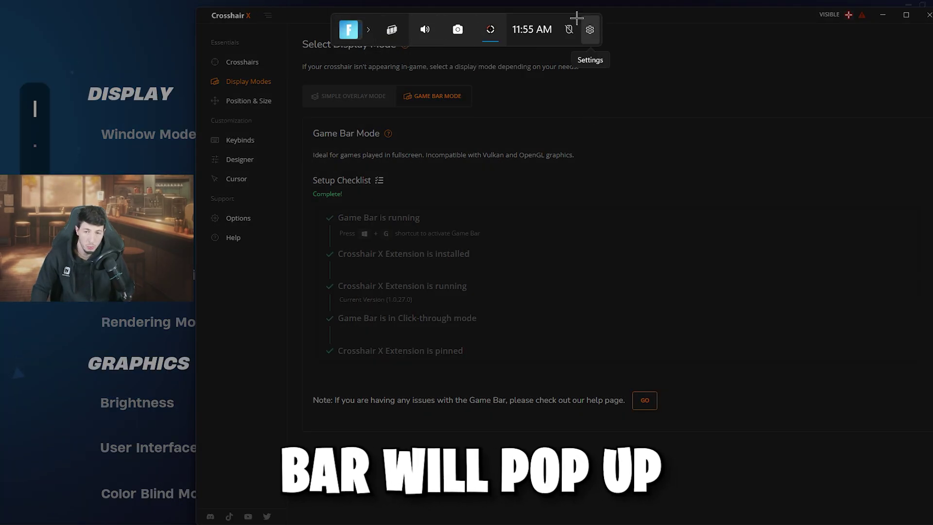
click(507, 176)
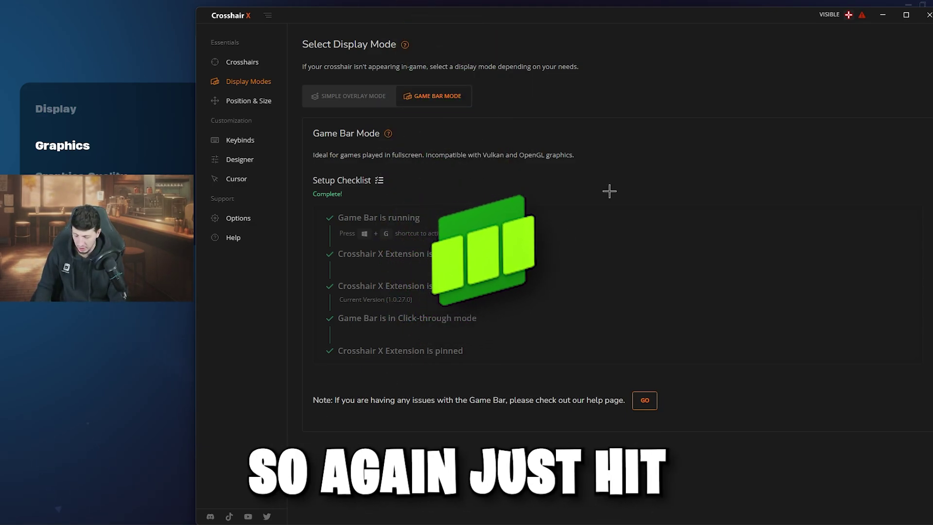
key(super+g)
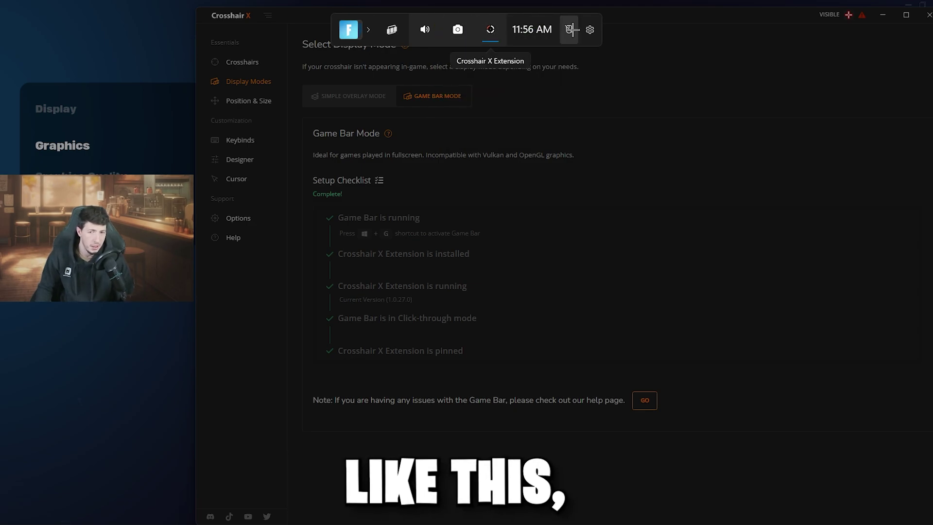
key(super+g)
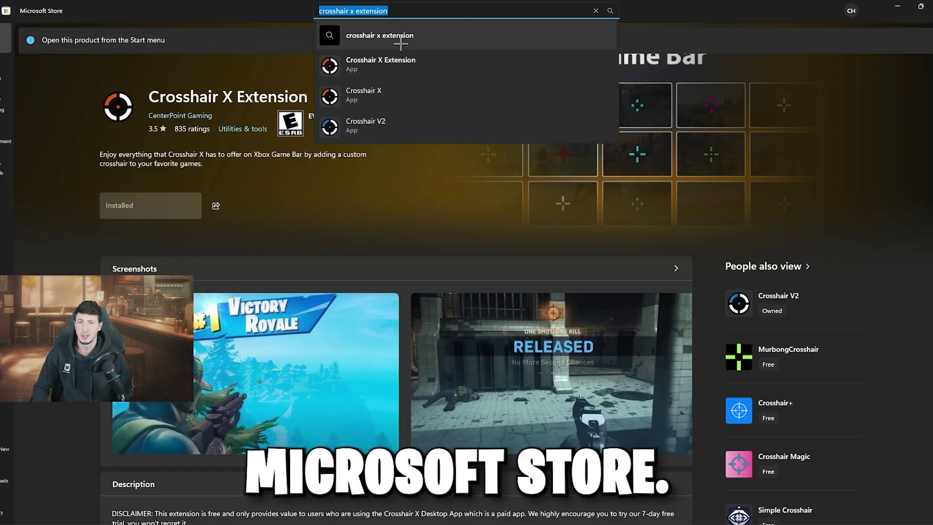
Search Microsoft Store for 'crosshair x extension' and open the Crosshair X Extension listing.
click(402, 7)
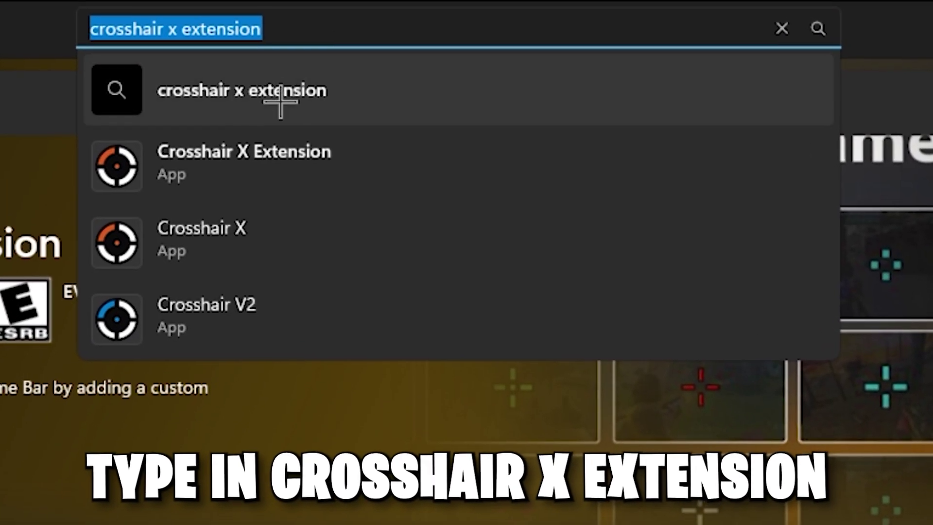
key(Escape)
key(Return)
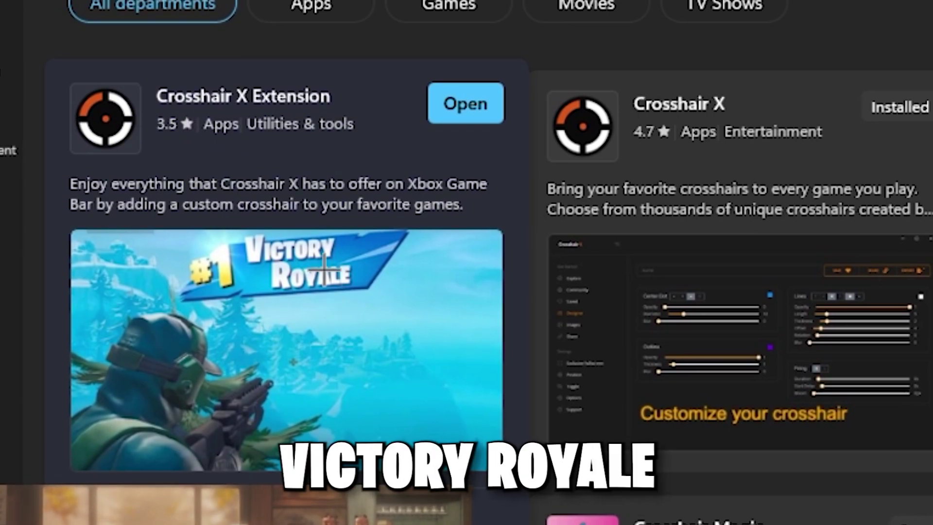
click(329, 169)
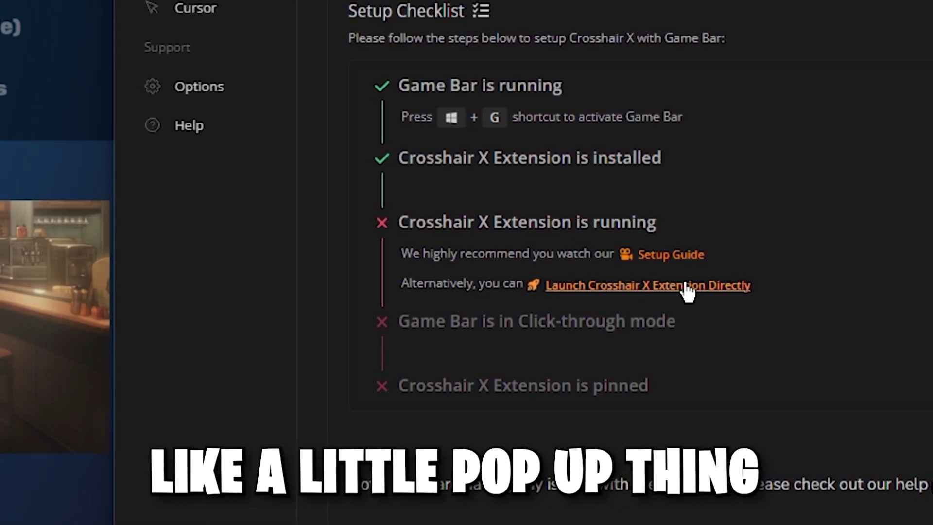
Launch Crosshair X Extension directly, then open its widget from the Game Bar widgets list.
click(654, 300)
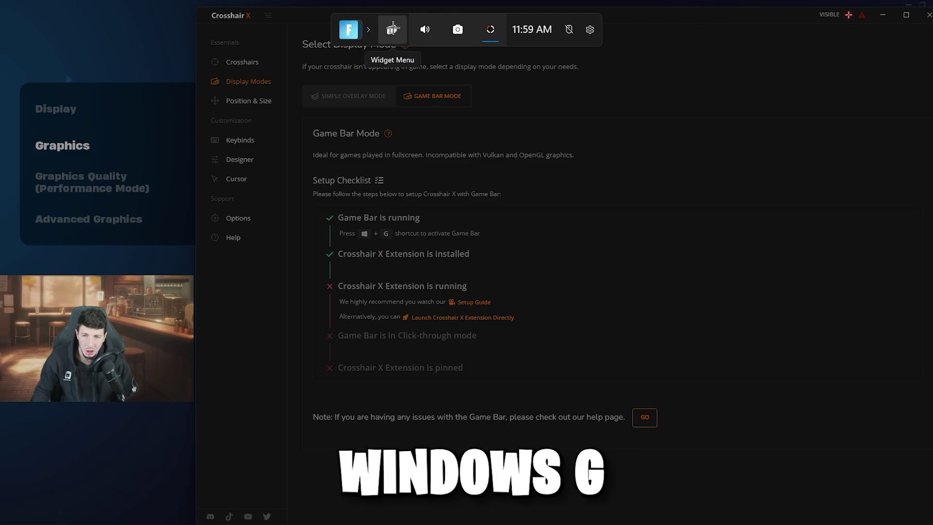
click(392, 30)
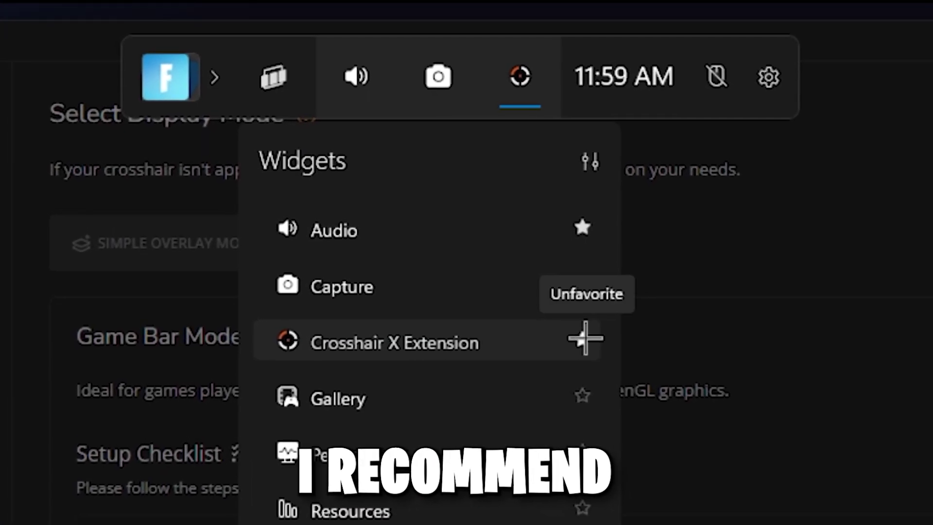
click(595, 168)
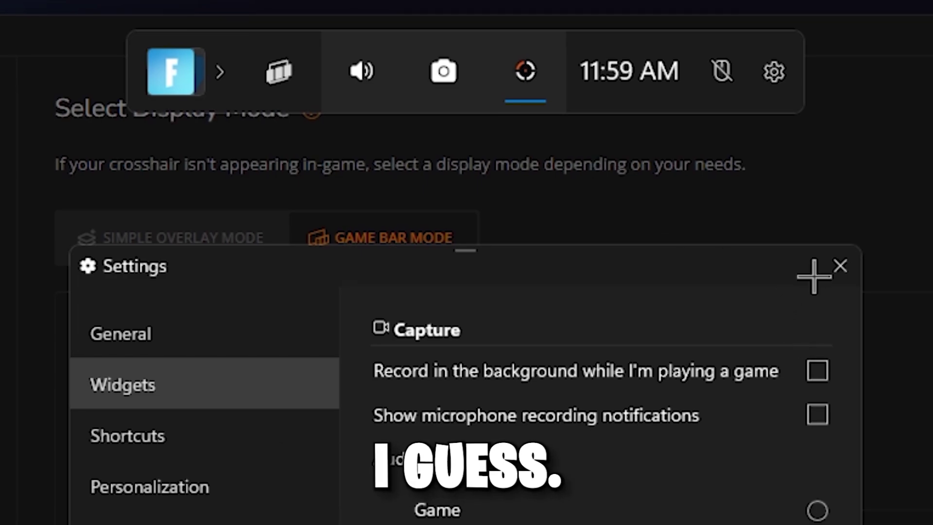
click(840, 266)
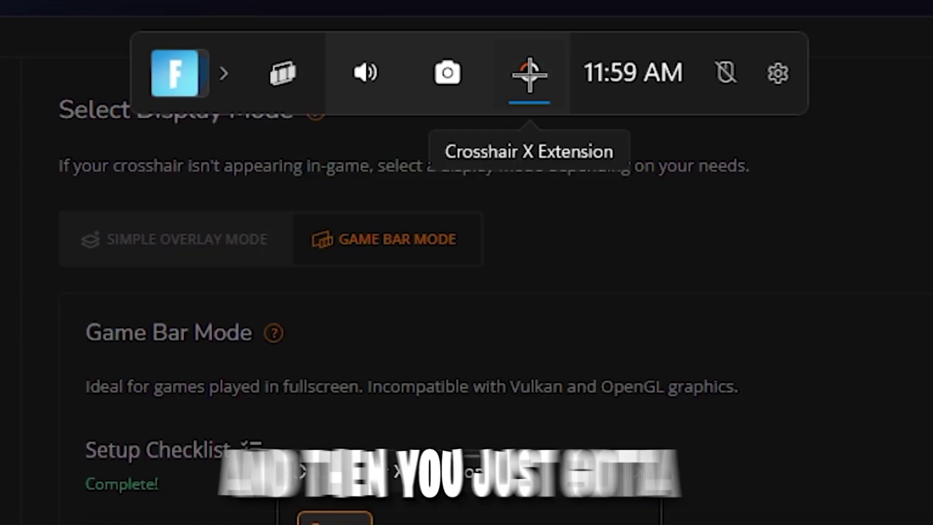
click(529, 72)
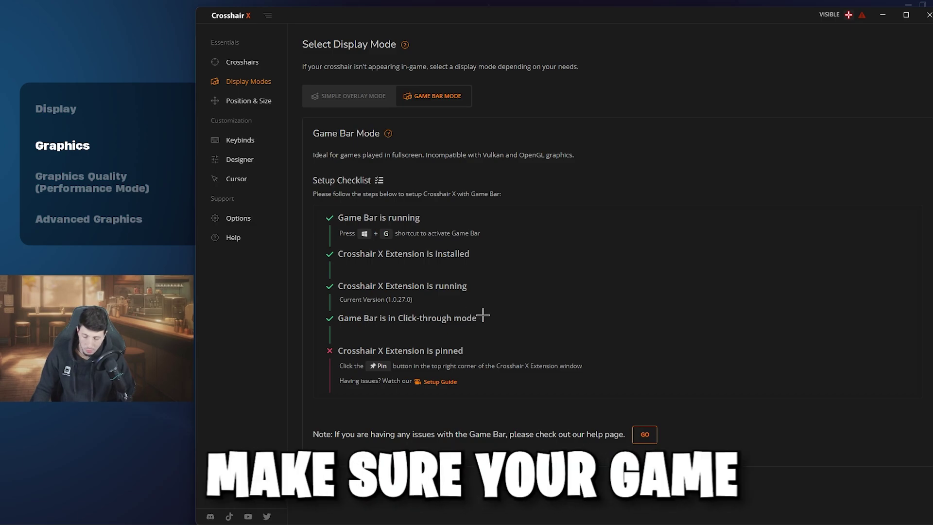
In Game Bar, toggle click-through, move the Crosshair X widget up-right, and centre the crosshair.
key(super+g)
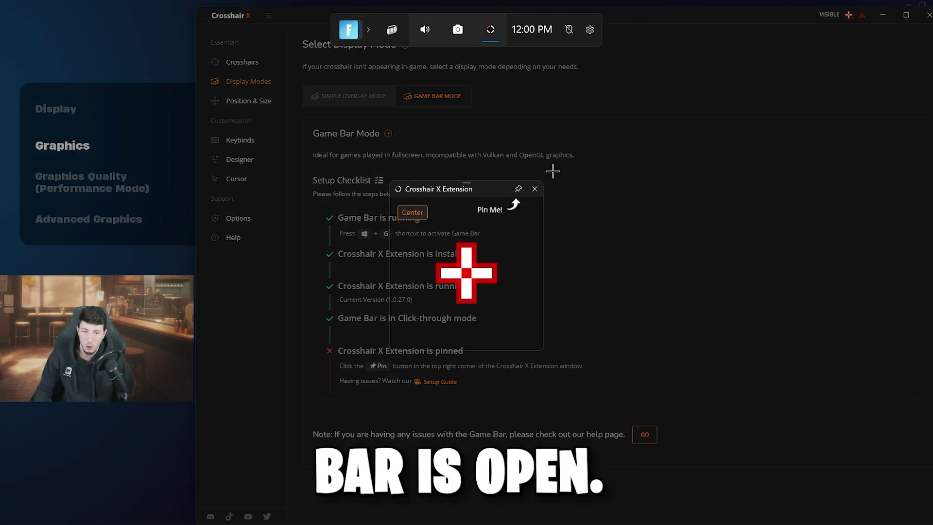
click(569, 29)
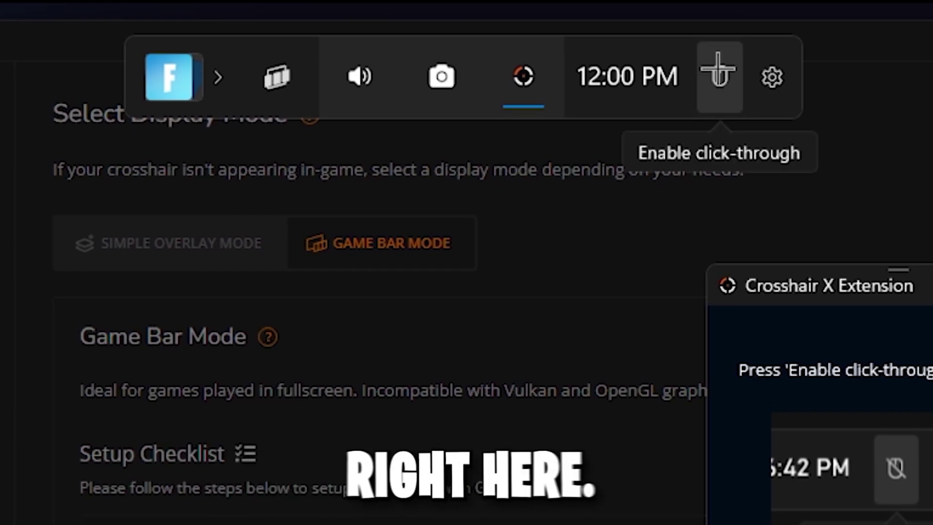
click(717, 71)
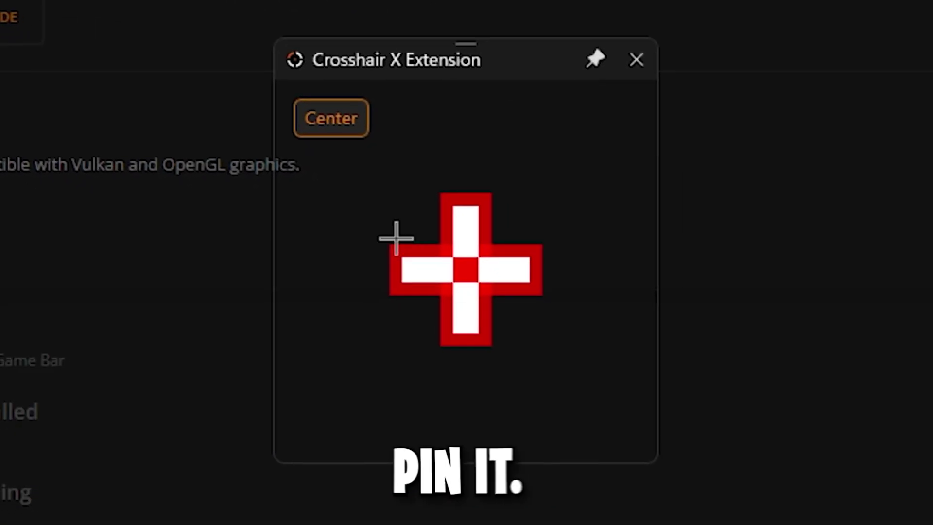
drag(484, 61, 722, 0)
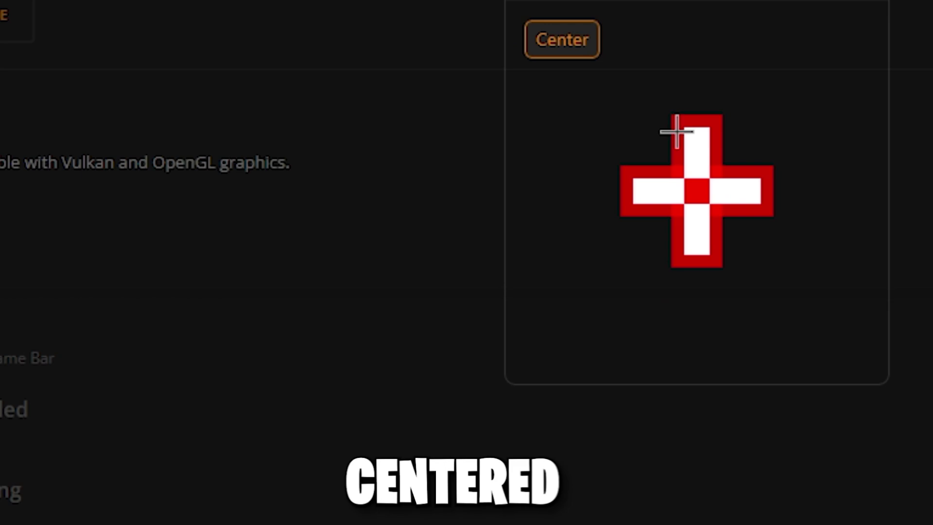
click(563, 42)
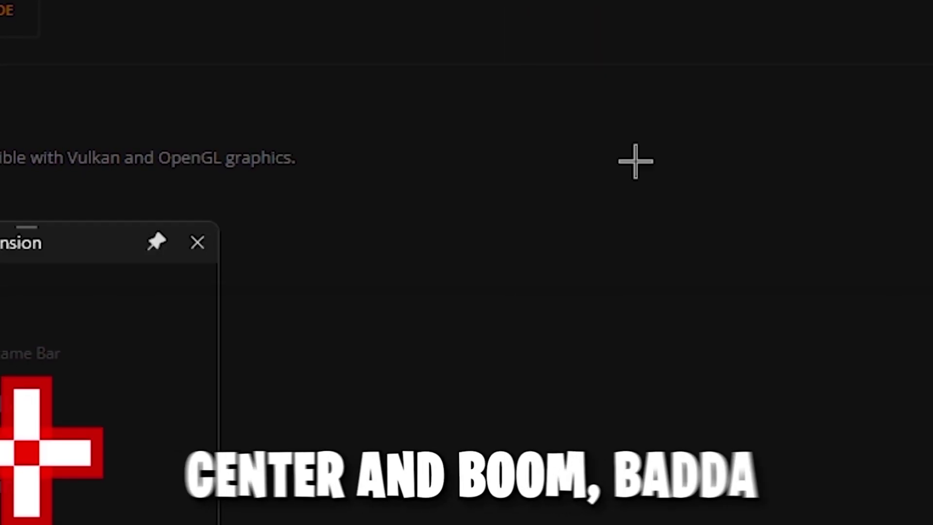
key(Escape)
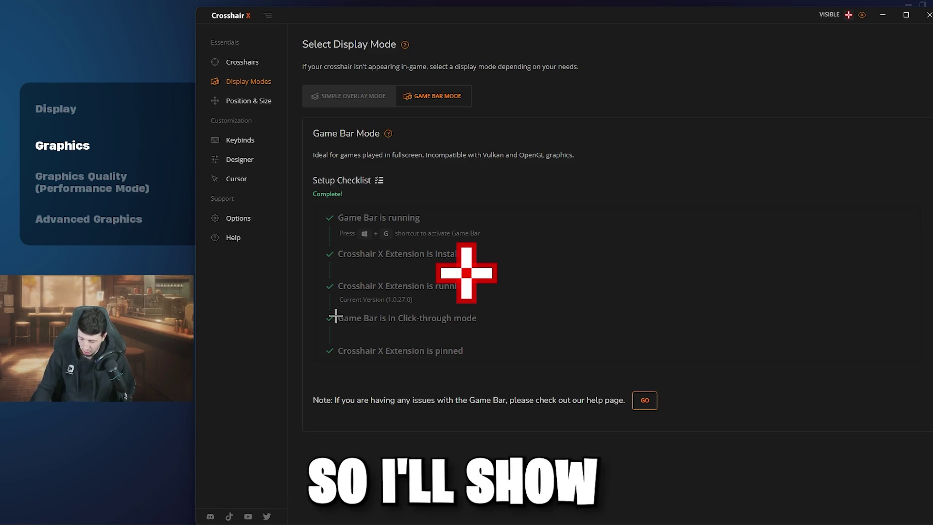
Bring Game Bar back up and close the Crosshair X Extension widget.
key(super+g)
click(329, 339)
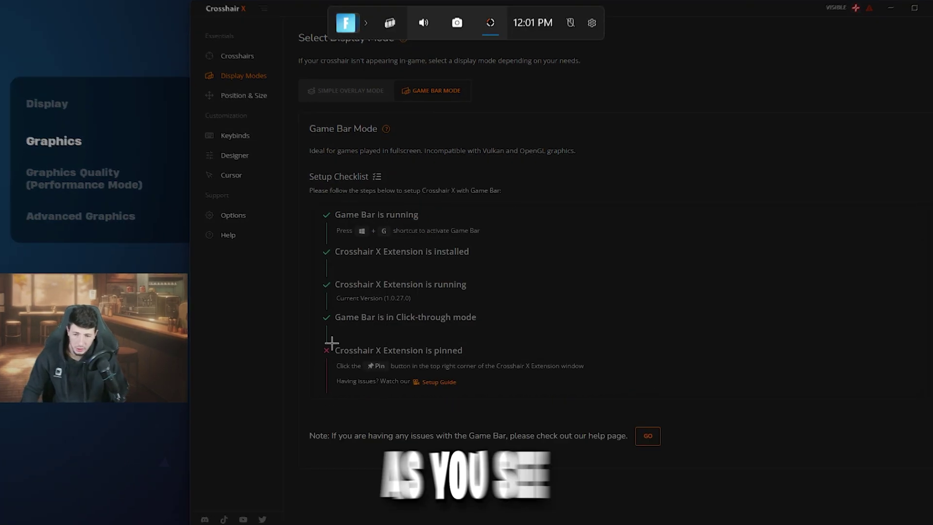